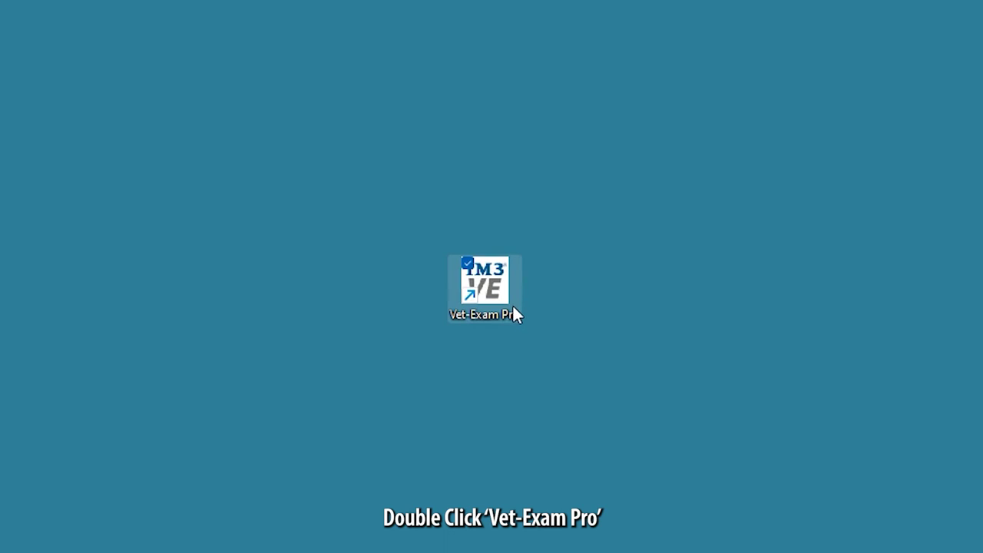
Launch Vet-Exam Pro from its desktop shortcut
{"action": "double_click", "coordinate": [513, 309]}
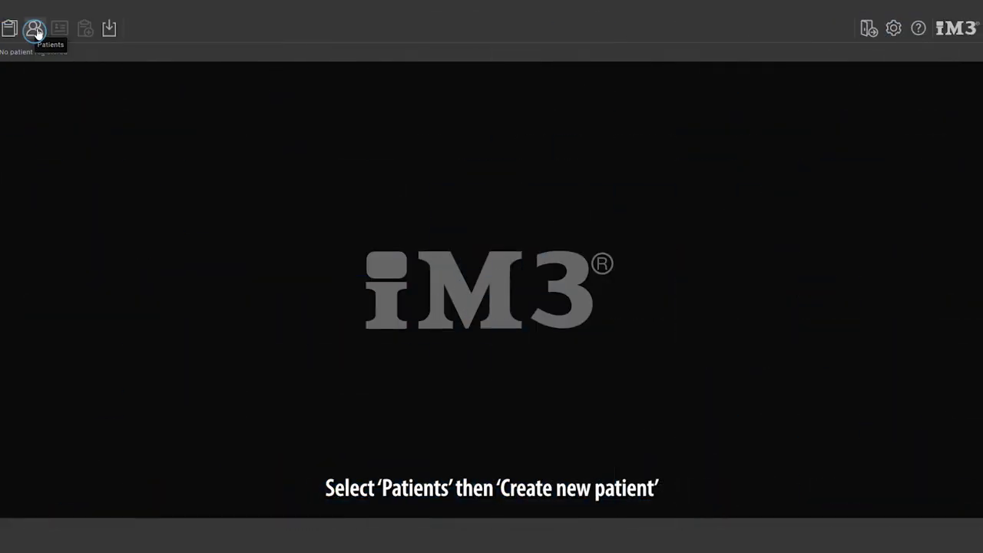
Open the patient selection list and start a new patient record
{"action": "left_click", "coordinate": [36, 32]}
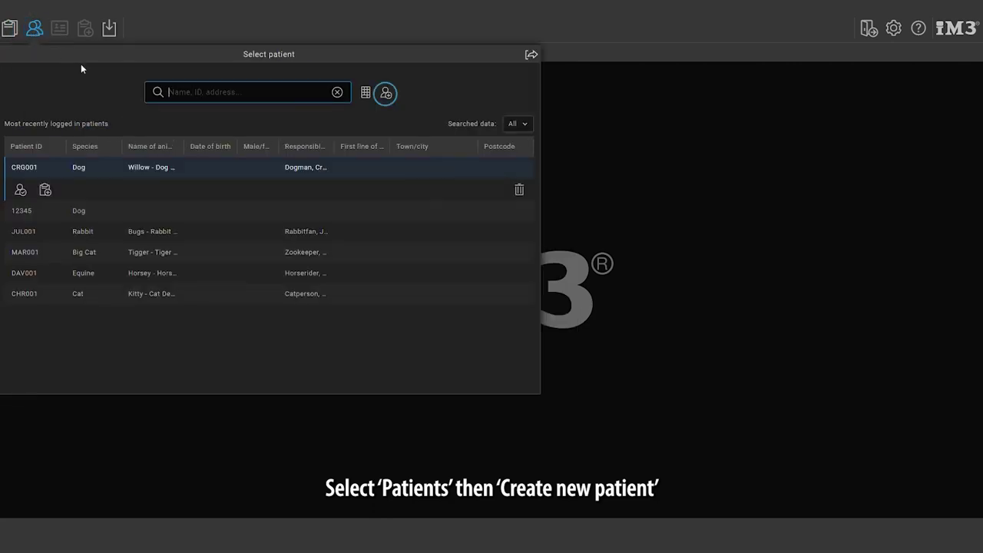
{"action": "left_click", "coordinate": [387, 94]}
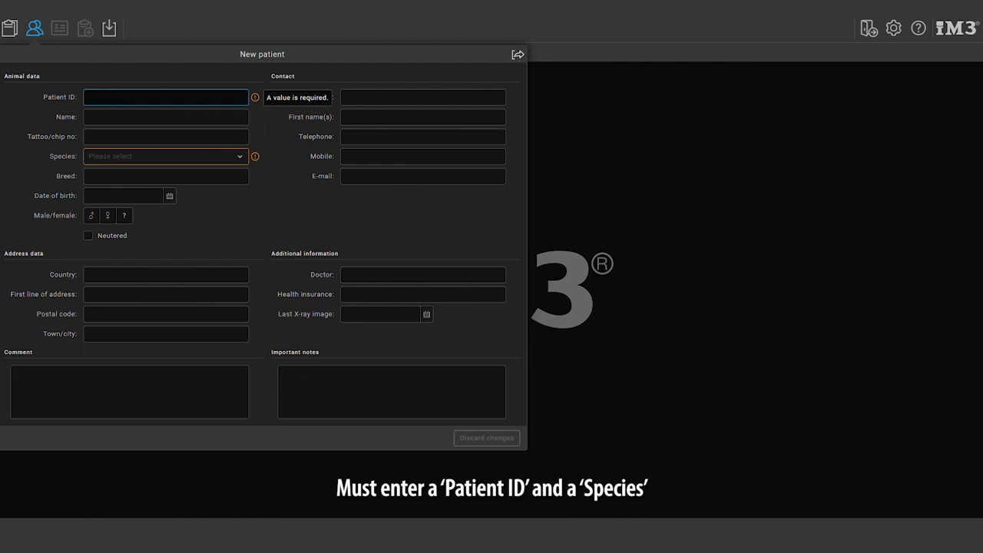
Enter the patient ID, set the species to Dog, and save the new patient
{"action": "type", "text": "12345"}
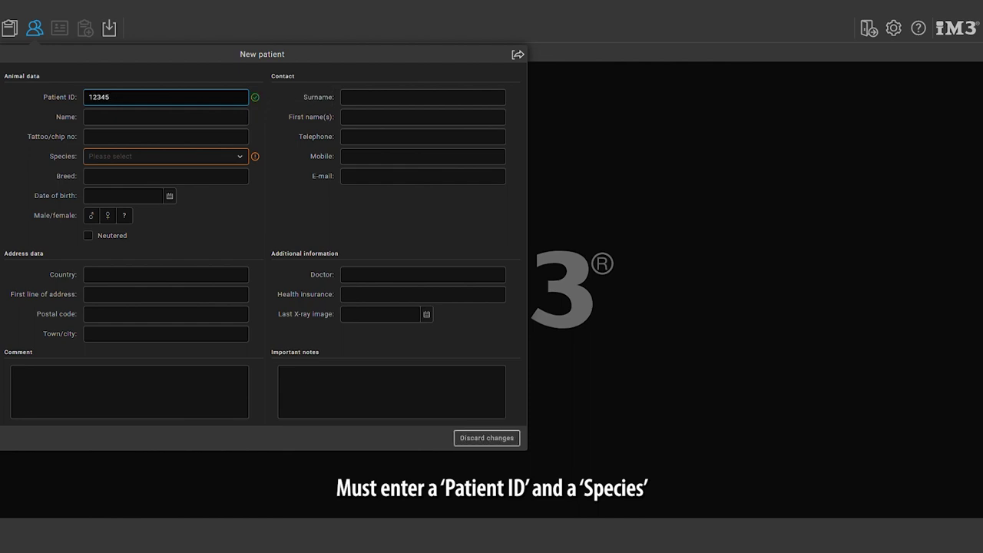
{"action": "left_click", "coordinate": [123, 156]}
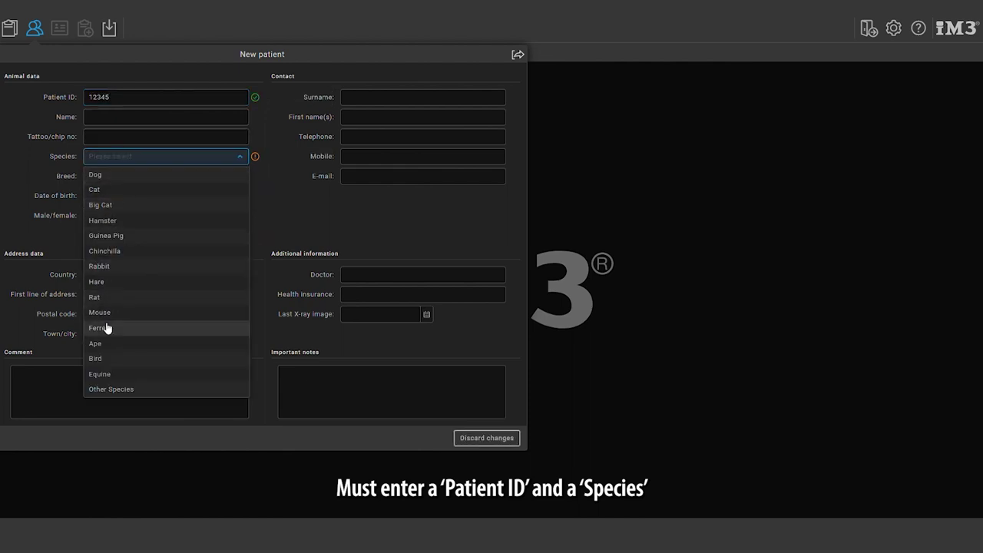
{"action": "left_click", "coordinate": [110, 175]}
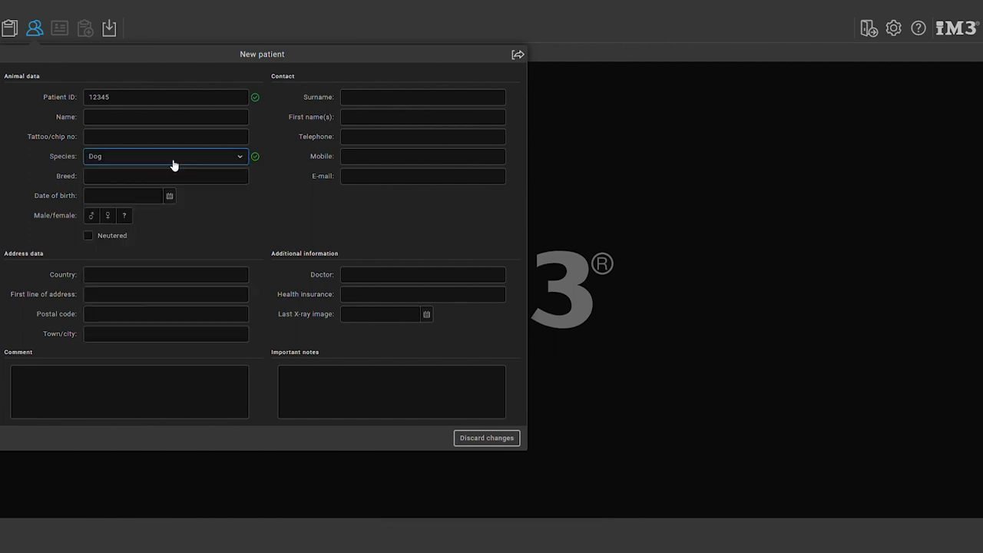
{"action": "left_click", "coordinate": [520, 56]}
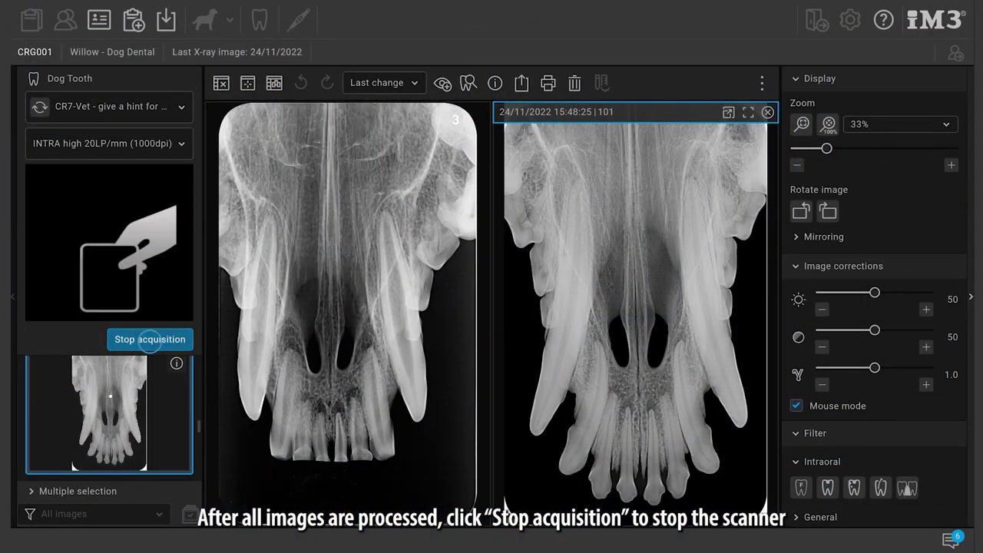
Stop acquisition once all scanned X-ray images have been processed
{"action": "left_click", "coordinate": [150, 338]}
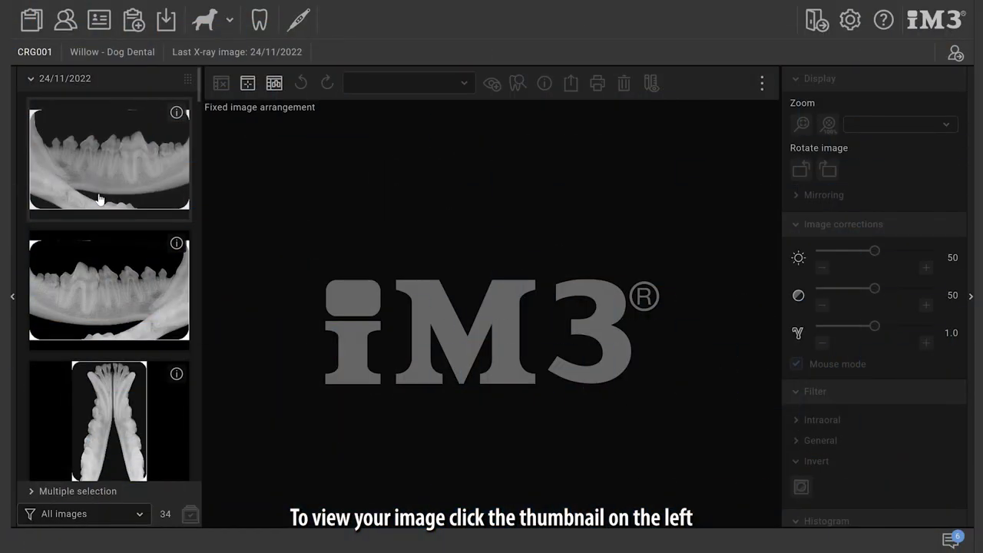
{"action": "left_click", "coordinate": [99, 199]}
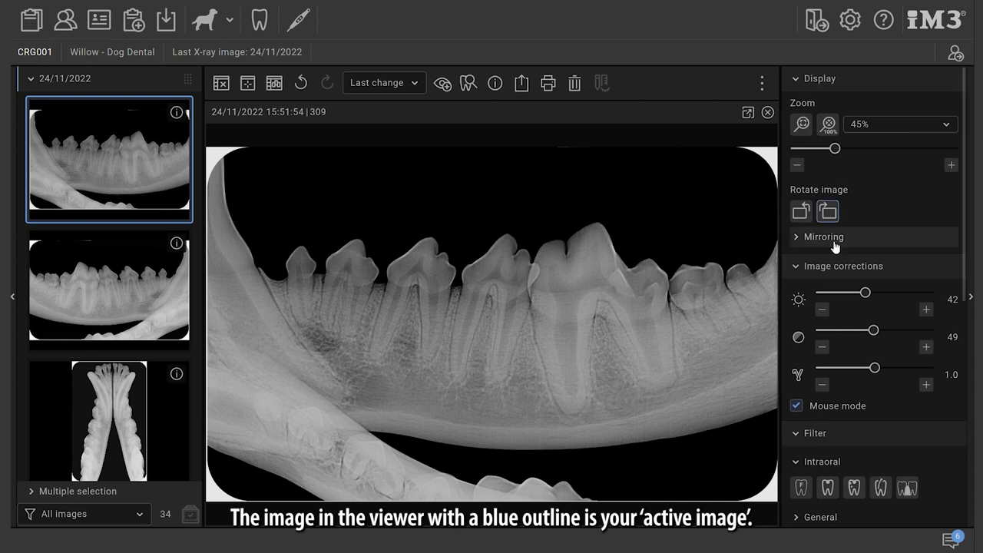
{"action": "left_click", "coordinate": [827, 211]}
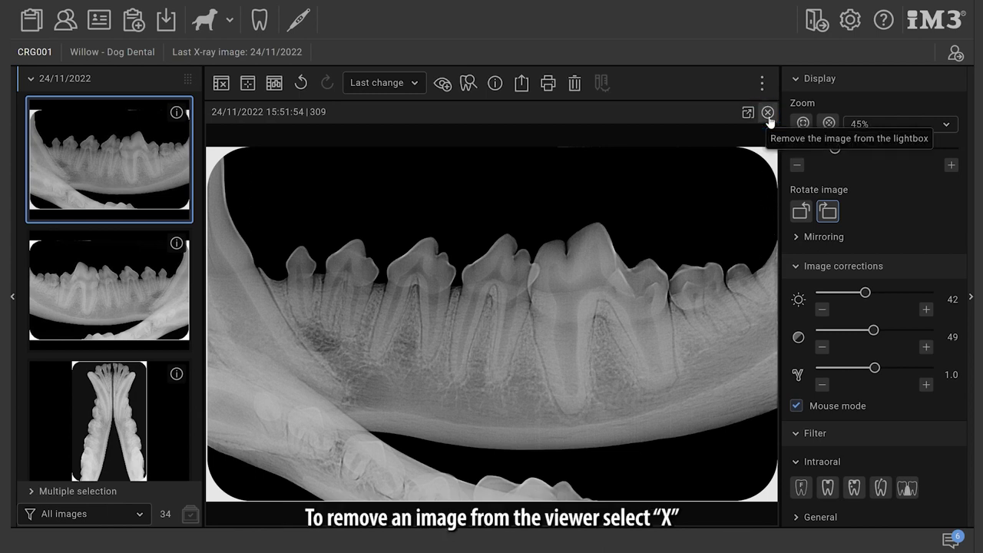
{"action": "left_click", "coordinate": [767, 112]}
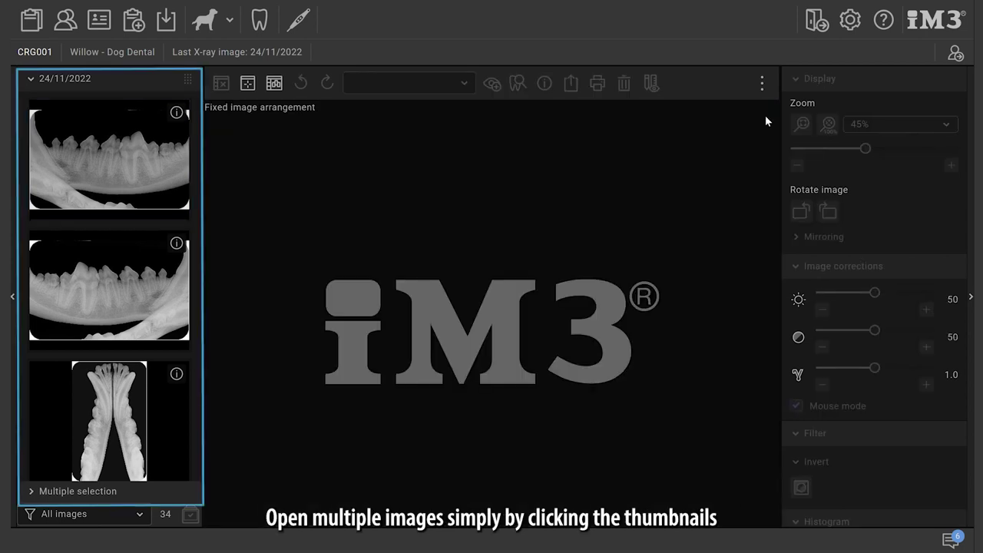
{"action": "left_click", "coordinate": [100, 157]}
{"action": "left_click", "coordinate": [95, 282]}
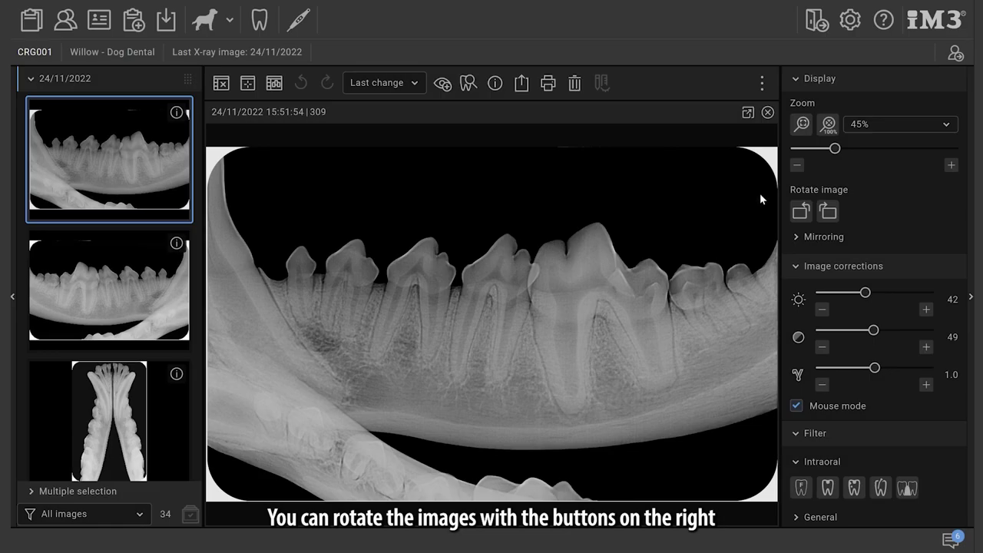
{"action": "left_click", "coordinate": [802, 213]}
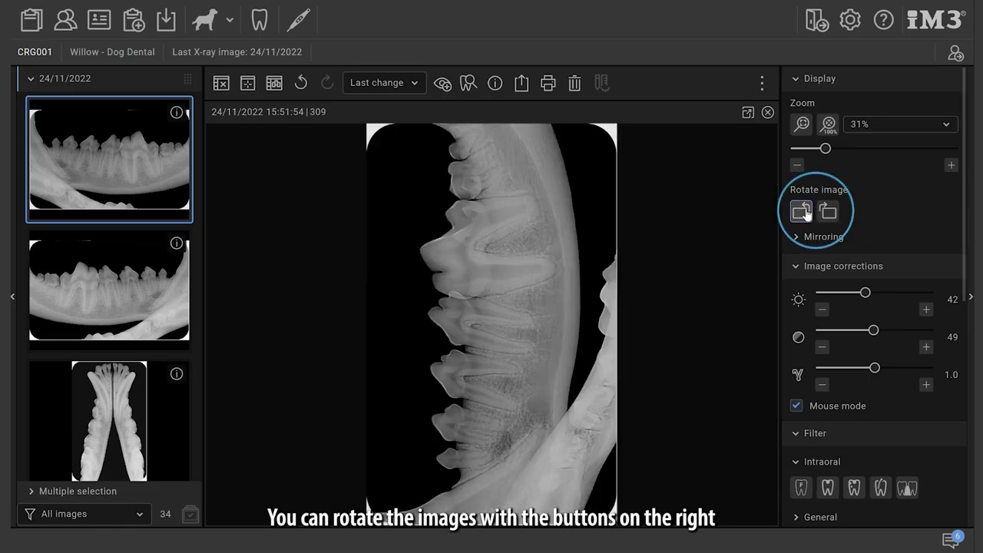
{"action": "left_click", "coordinate": [831, 212]}
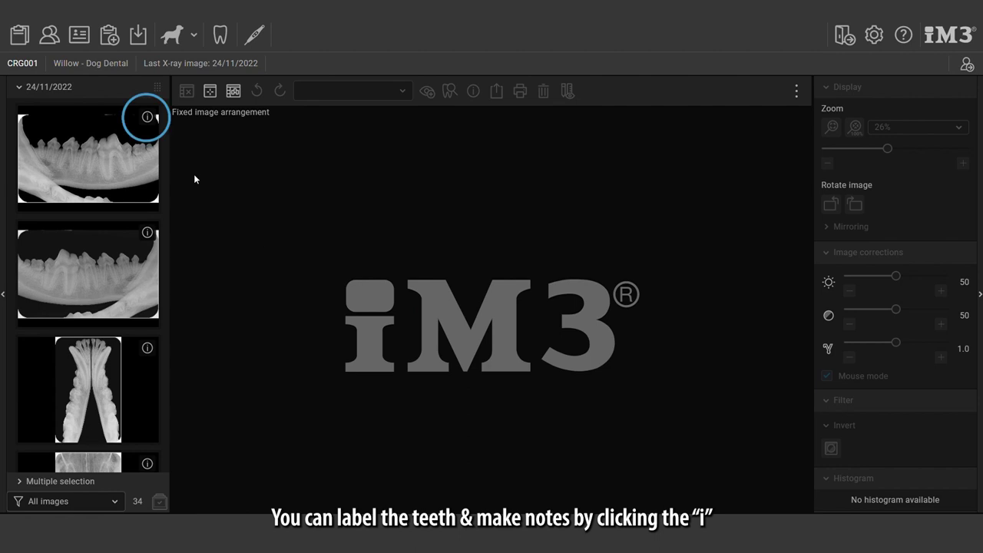
Tag the first image as tooth 409, grade it very good, and add indication 'example'
{"action": "left_click", "coordinate": [150, 120]}
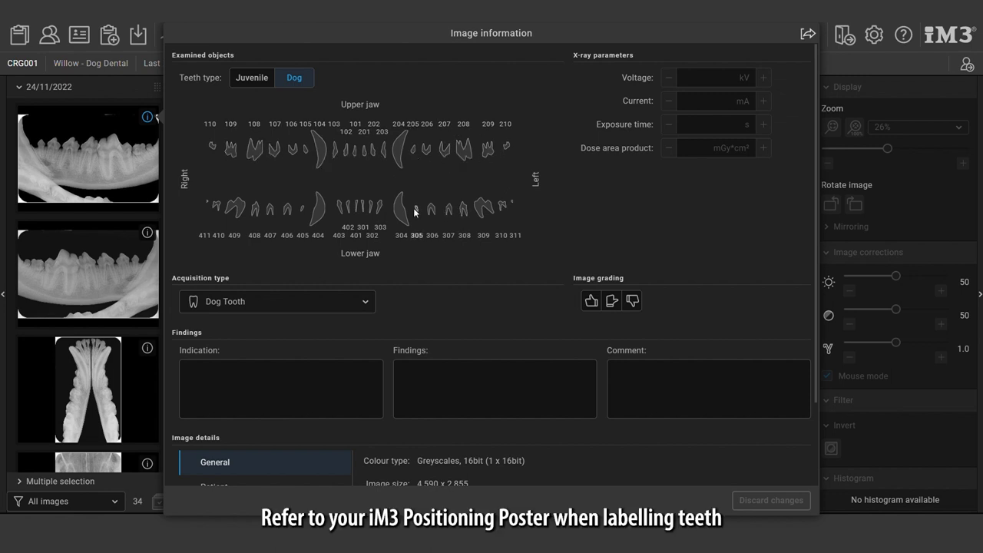
{"action": "left_click", "coordinate": [246, 213]}
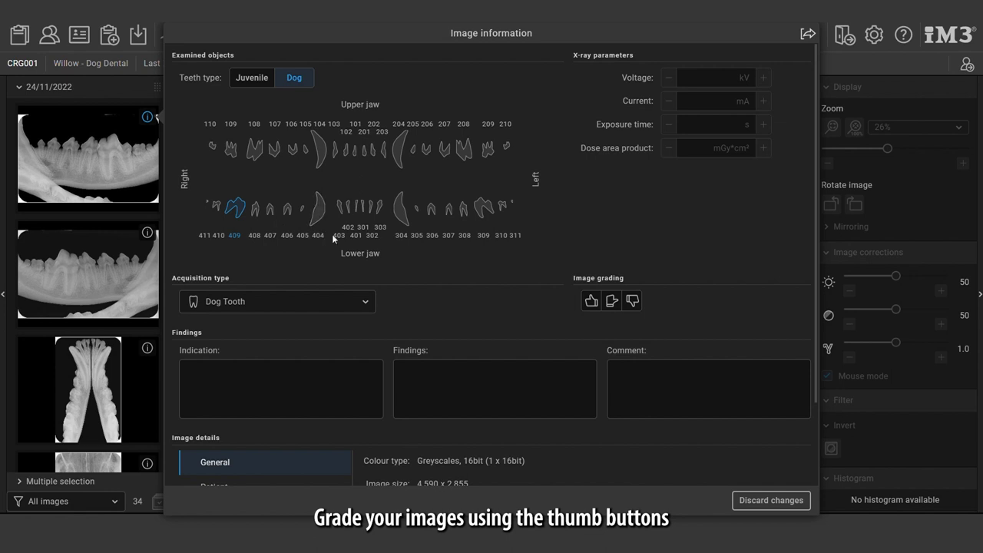
{"action": "left_click", "coordinate": [591, 302]}
{"action": "left_click", "coordinate": [271, 374]}
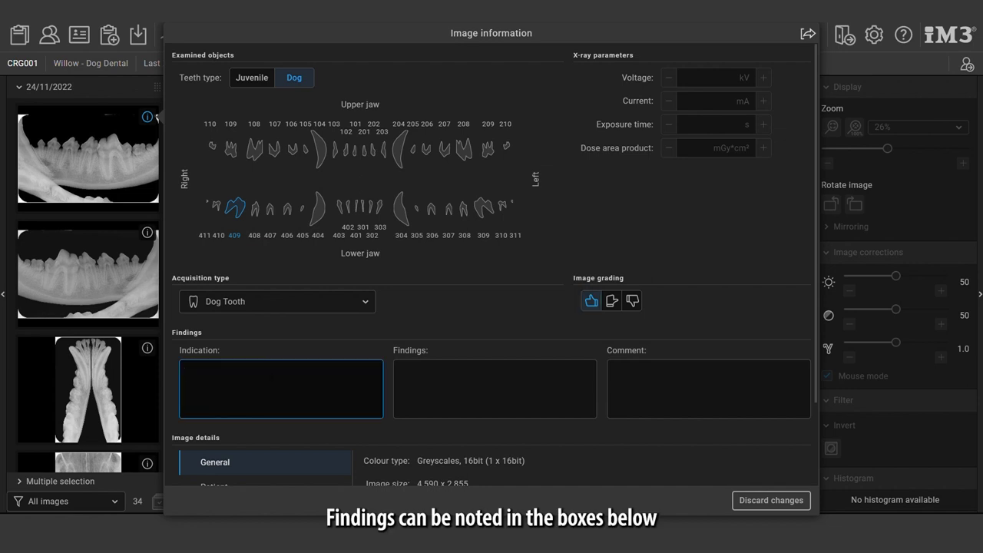
{"action": "type", "text": "example"}
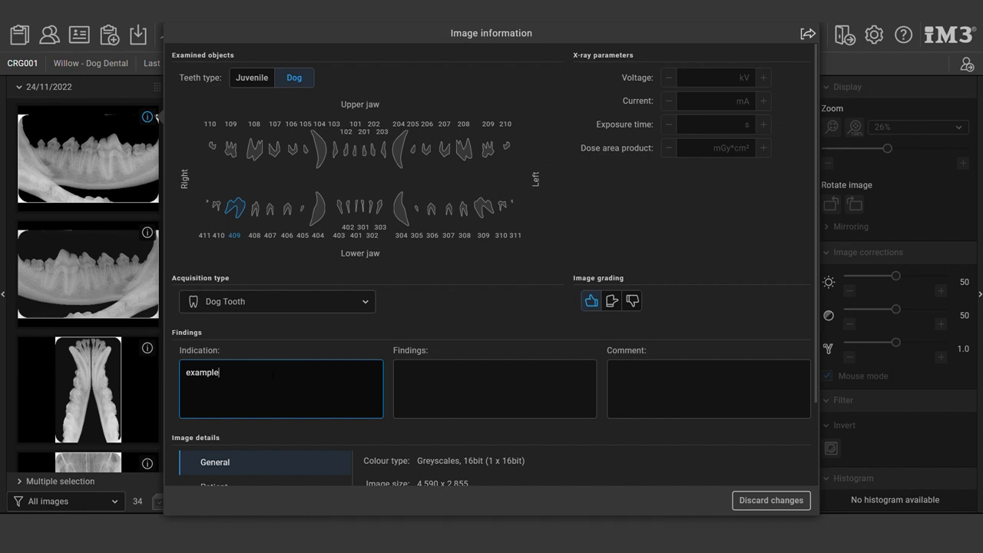
{"action": "left_click", "coordinate": [809, 35]}
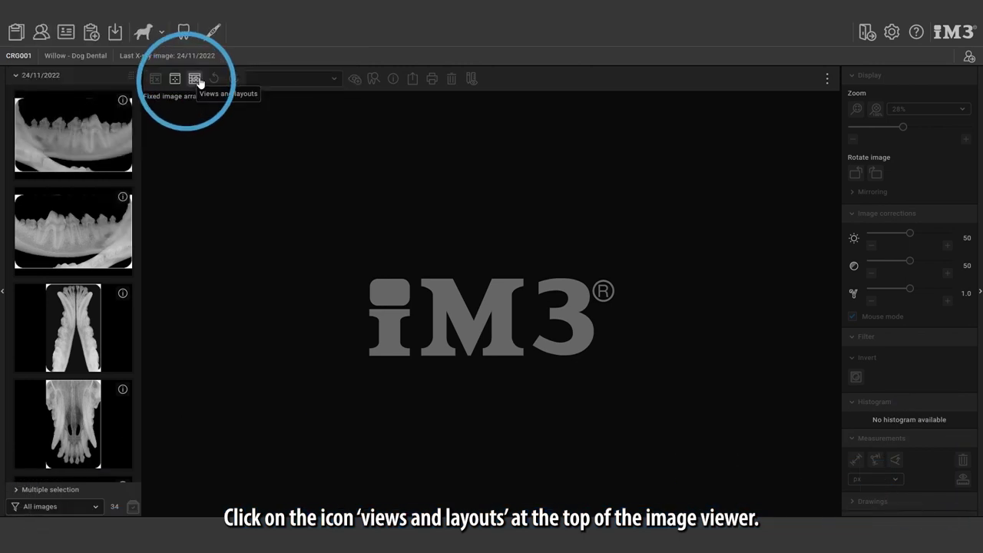
Apply the first New view layout in Views and layouts, filling its frames with current images
{"action": "left_click", "coordinate": [196, 79]}
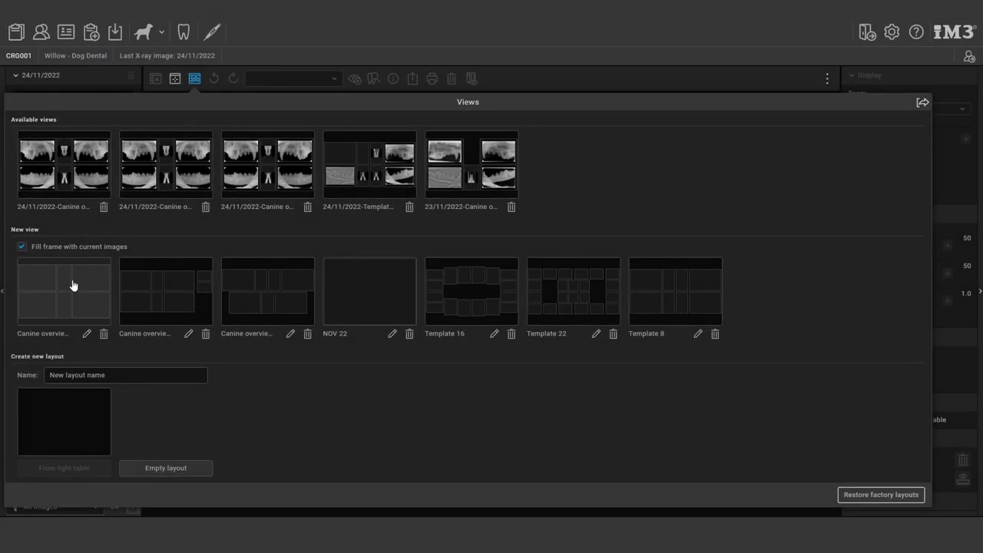
{"action": "left_click", "coordinate": [73, 286]}
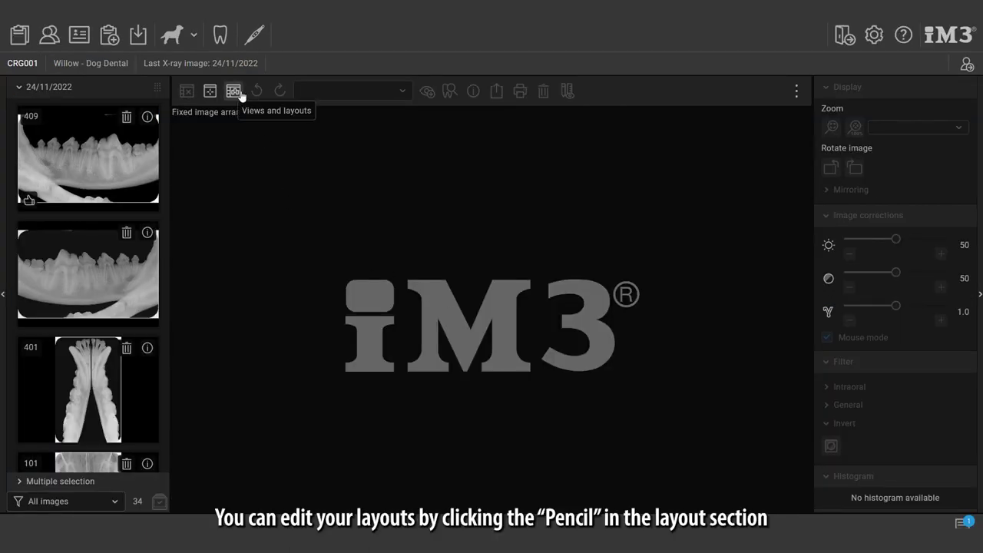
Edit Canine overview 6 and re-sort its frame order to 208, 409, 108, 309, 101, 401
{"action": "left_click", "coordinate": [237, 93]}
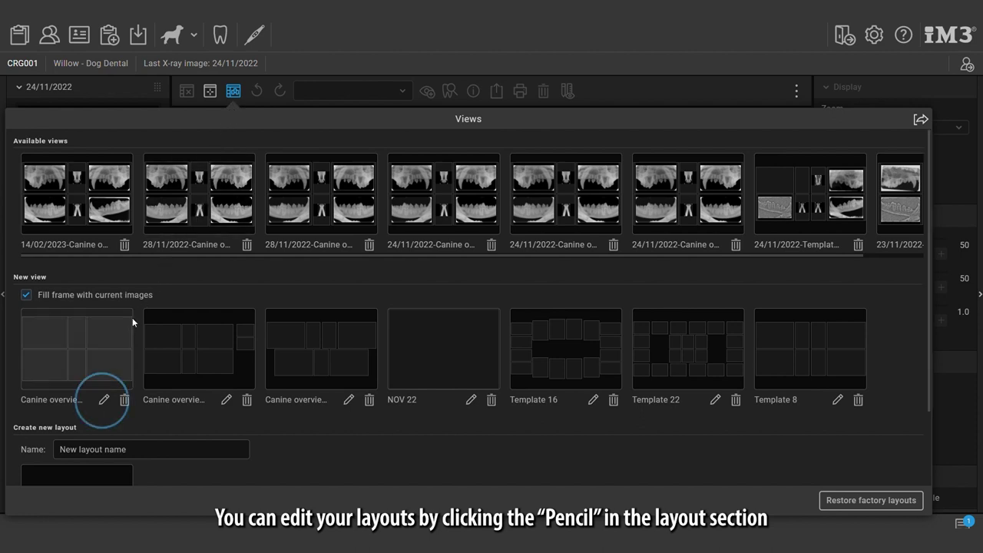
{"action": "left_click", "coordinate": [105, 400]}
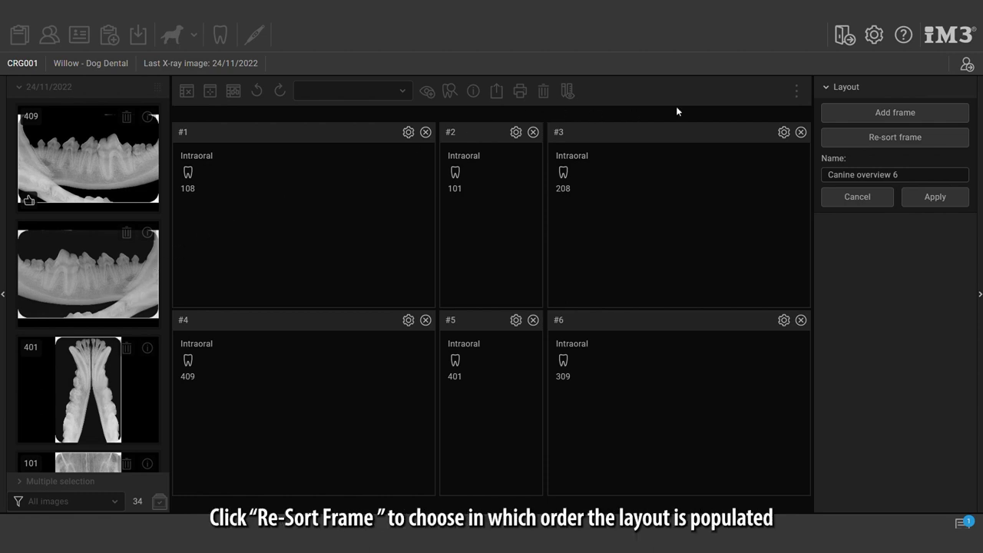
{"action": "left_click", "coordinate": [859, 144]}
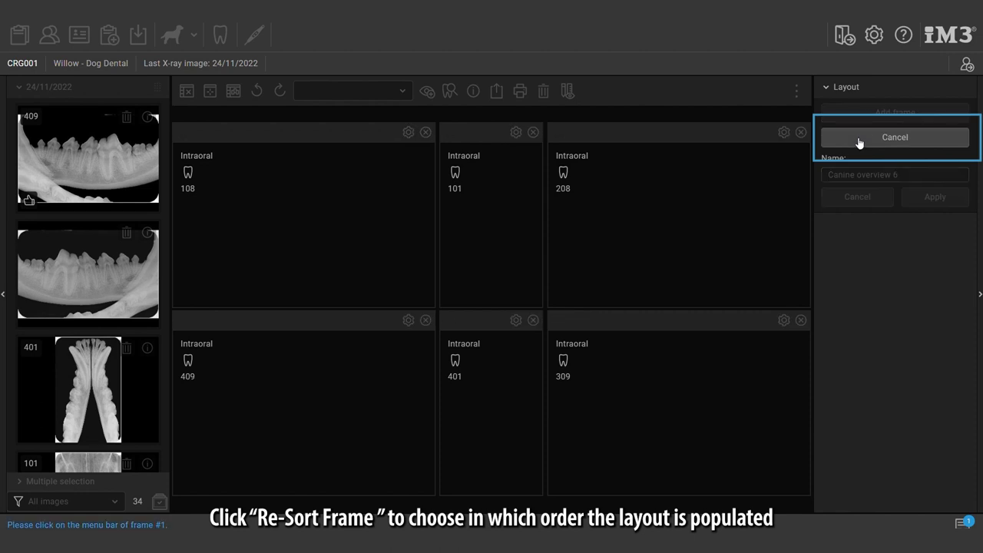
{"action": "left_click", "coordinate": [751, 141]}
{"action": "left_click", "coordinate": [294, 328]}
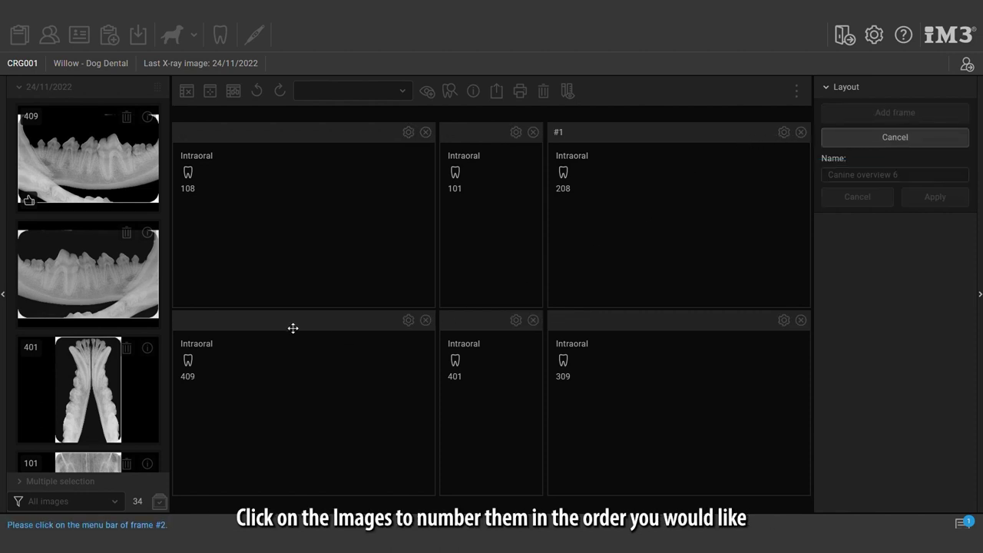
{"action": "left_click", "coordinate": [198, 140]}
{"action": "left_click", "coordinate": [626, 321]}
{"action": "left_click", "coordinate": [456, 138]}
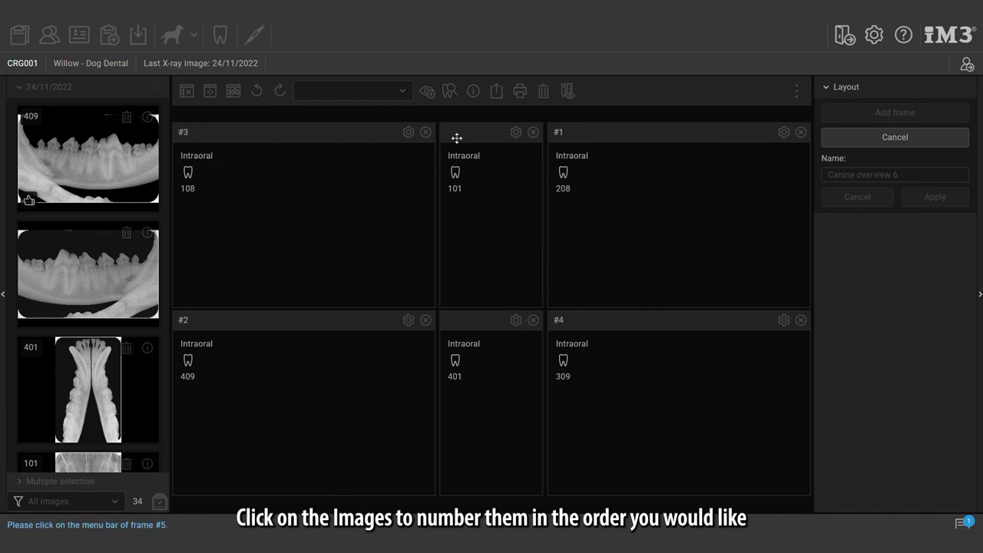
{"action": "left_click", "coordinate": [465, 324]}
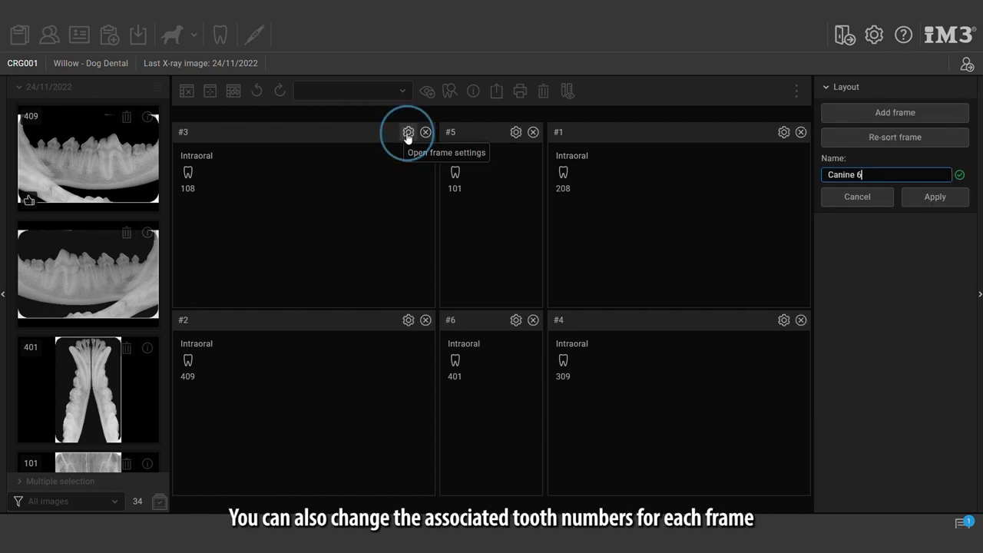
Assign tooth 109 instead of 108 to frame #3, trying and removing teeth 107, 106 and 105
{"action": "left_click", "coordinate": [408, 133]}
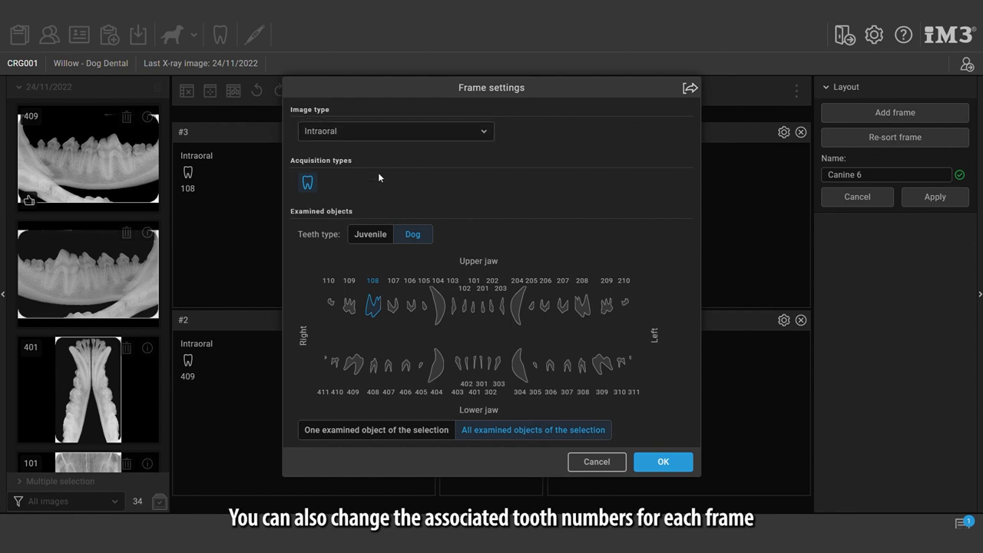
{"action": "left_click", "coordinate": [349, 305]}
{"action": "left_click", "coordinate": [381, 307]}
{"action": "left_click", "coordinate": [393, 307]}
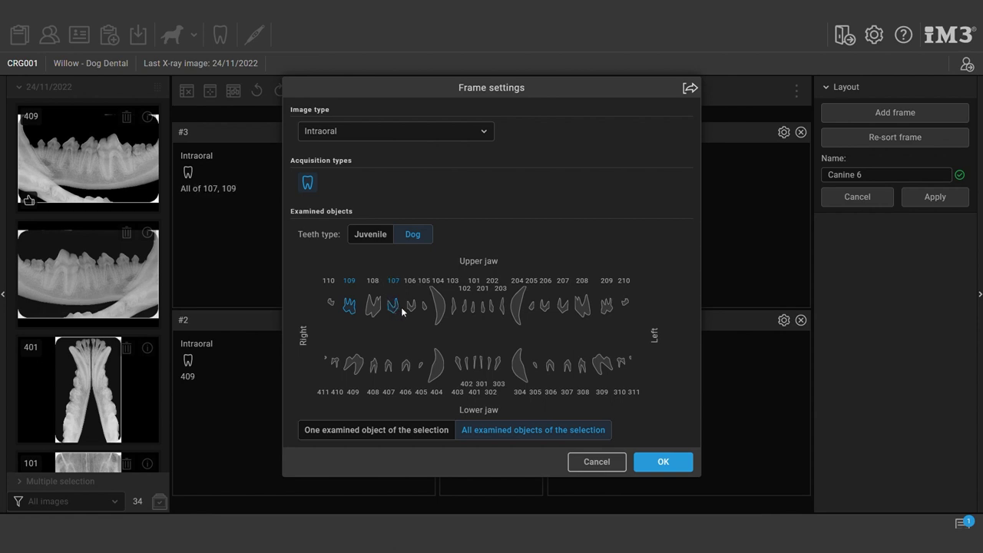
{"action": "left_click", "coordinate": [413, 308]}
{"action": "left_click", "coordinate": [425, 308]}
{"action": "left_click", "coordinate": [426, 309]}
{"action": "left_click", "coordinate": [412, 308]}
{"action": "left_click", "coordinate": [394, 308]}
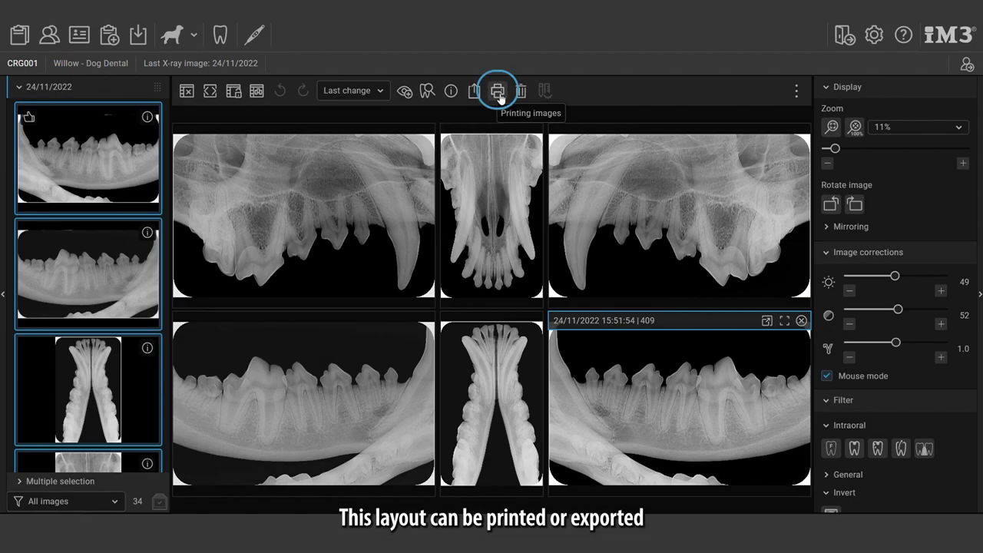
Print the six-image canine layout to Adobe PDF using the Greyscale profile
{"action": "left_click", "coordinate": [499, 95]}
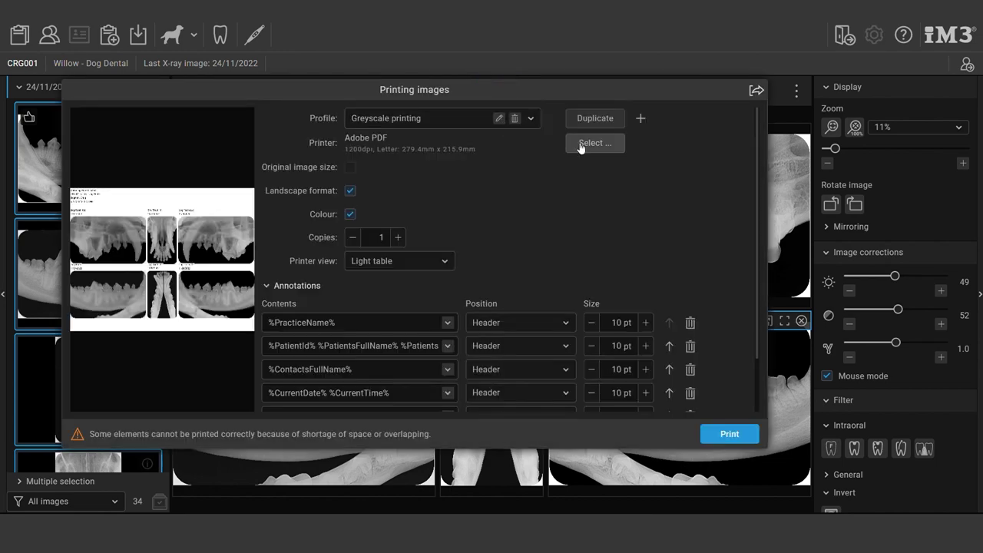
{"action": "left_click", "coordinate": [576, 142]}
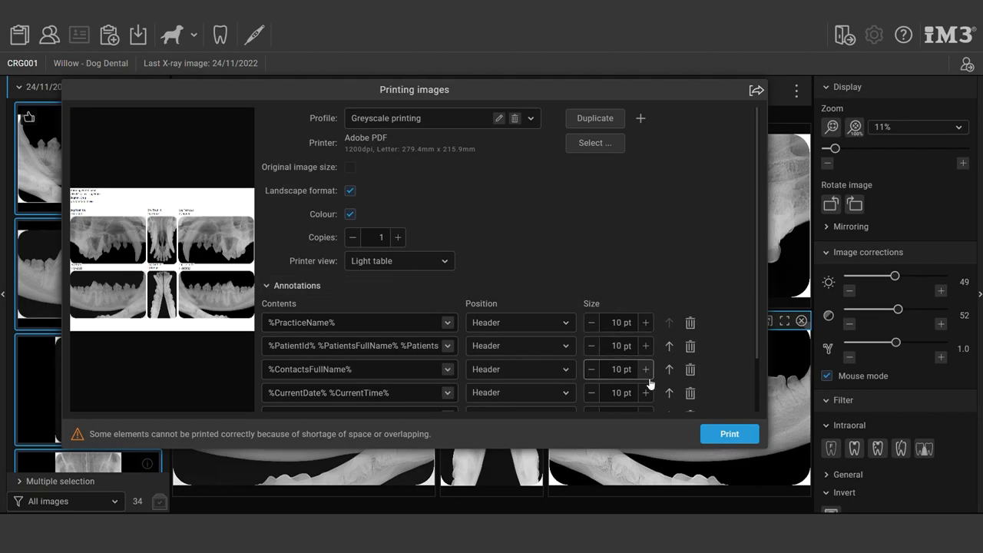
{"action": "left_click", "coordinate": [718, 435]}
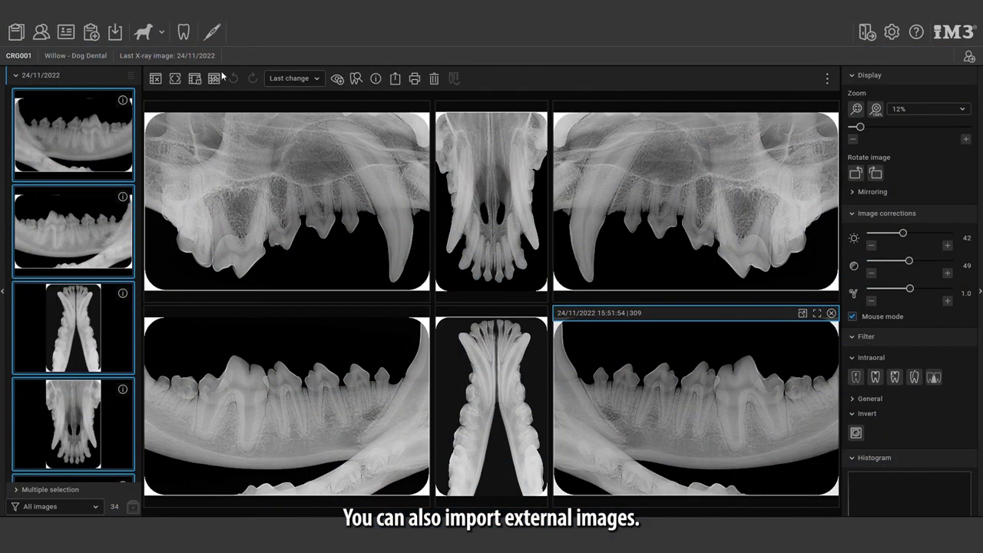
Choose Single image import from the Image import options
{"action": "left_click", "coordinate": [115, 34]}
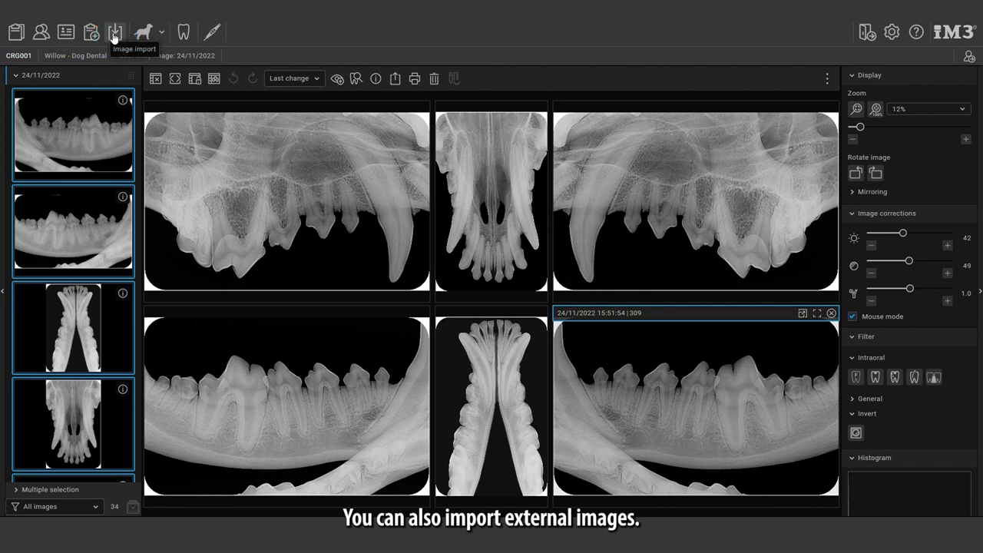
{"action": "left_click", "coordinate": [113, 35]}
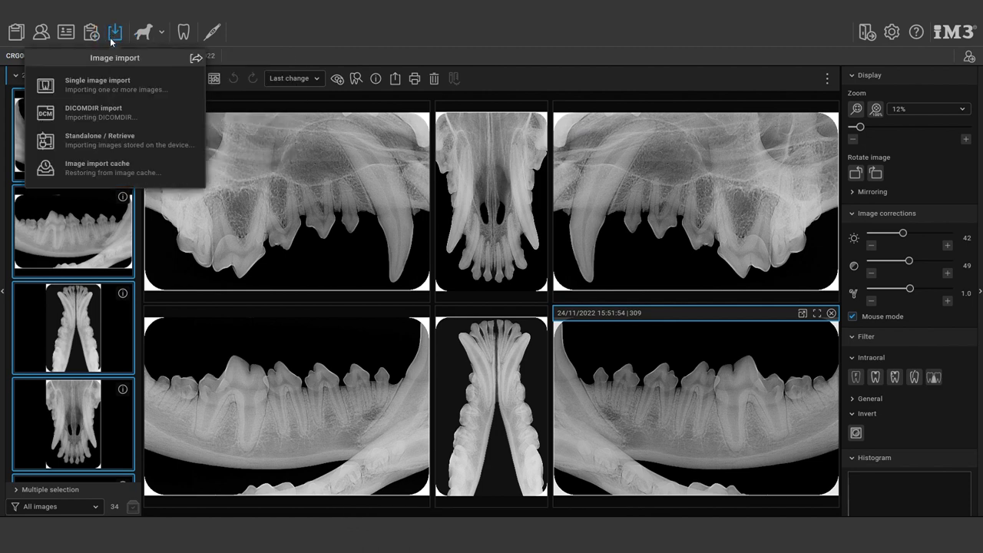
{"action": "left_click", "coordinate": [113, 89]}
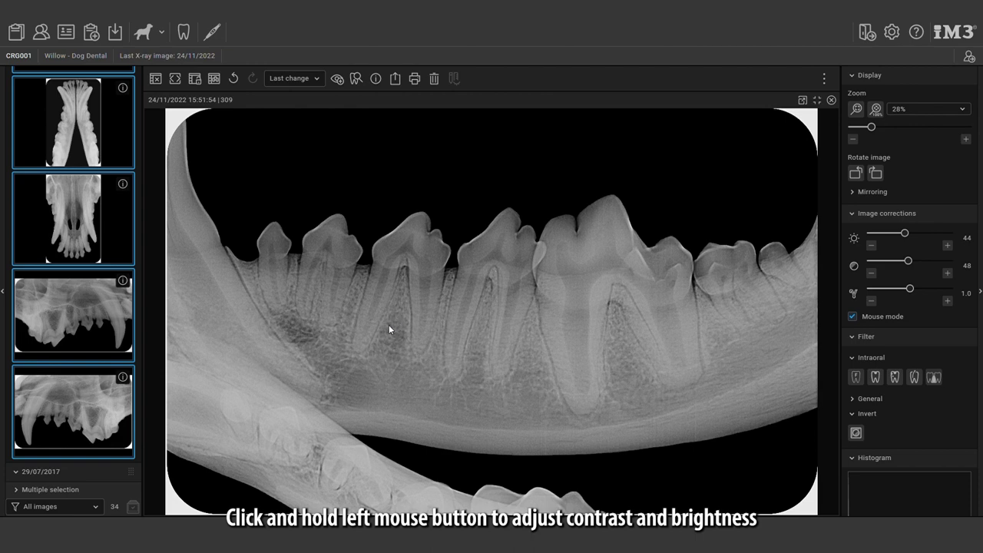
Raise the X-ray's brightness to 44 and contrast to 48, then zoom out and back in to inspect it
{"action": "mouse_move", "coordinate": [320, 323]}
{"action": "left_mouse_down"}
{"action": "mouse_move", "coordinate": [619, 326]}
{"action": "mouse_move", "coordinate": [380, 336]}
{"action": "mouse_move", "coordinate": [377, 218]}
{"action": "mouse_move", "coordinate": [374, 292]}
{"action": "mouse_move", "coordinate": [404, 436]}
{"action": "mouse_move", "coordinate": [401, 307]}
{"action": "left_mouse_up"}
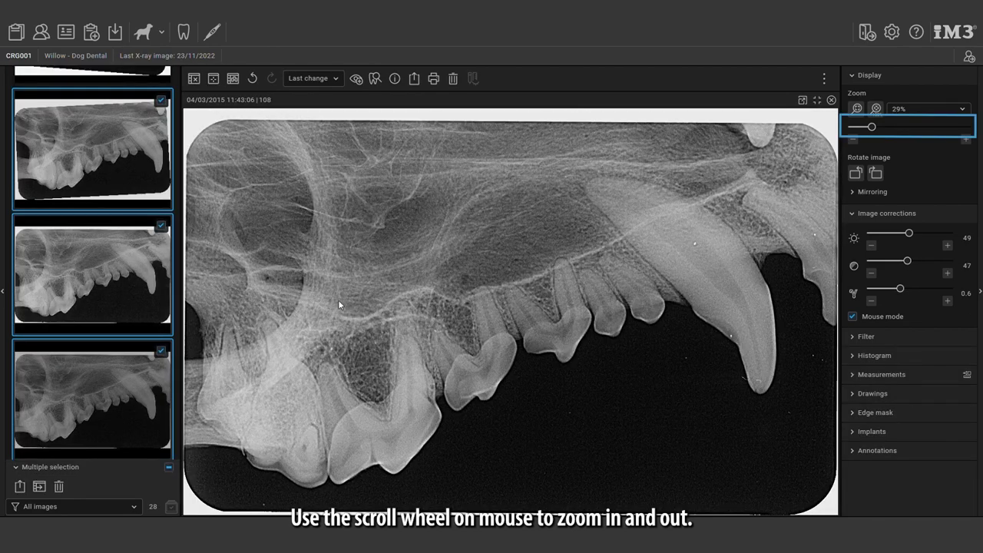
{"action": "scroll", "coordinate": [405, 309], "scroll_direction": "down", "scroll_amount": 8}
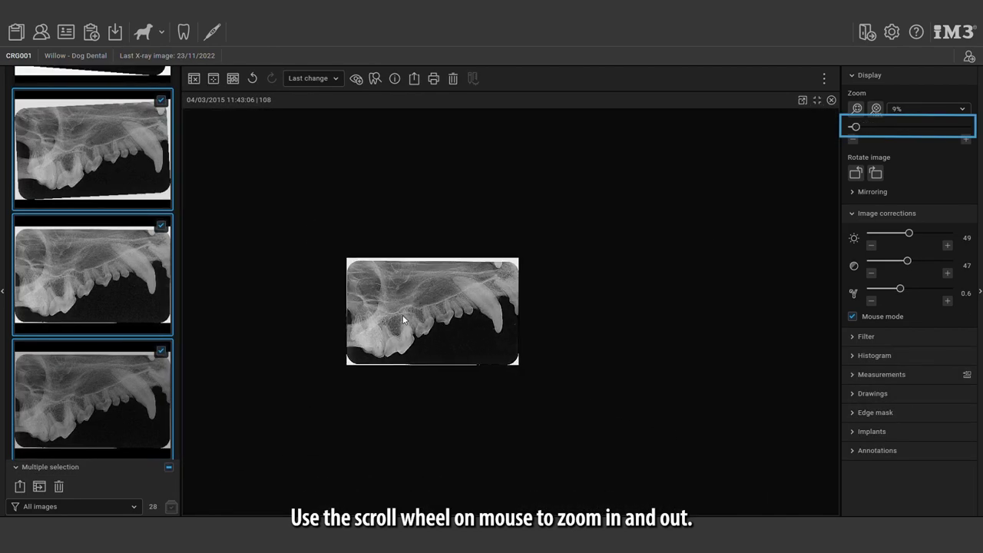
{"action": "scroll", "coordinate": [402, 315], "scroll_direction": "up", "scroll_amount": 10}
{"action": "scroll", "coordinate": [560, 422], "scroll_direction": "up", "scroll_amount": 8}
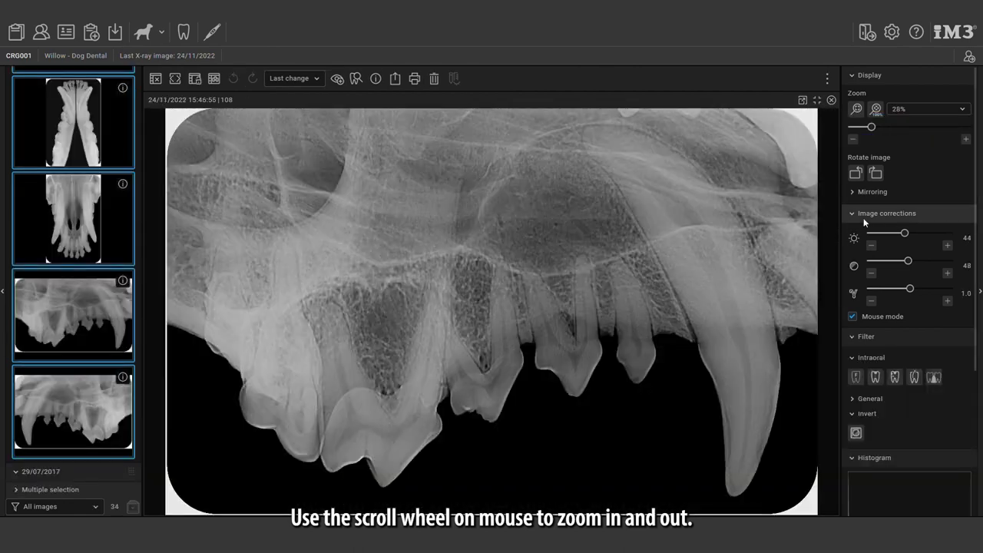
Undo the edge filter and two earlier image changes, restoring the unfiltered radiograph with 0.00 % histogram limits
{"action": "scroll", "coordinate": [894, 252], "scroll_direction": "down", "scroll_amount": 3}
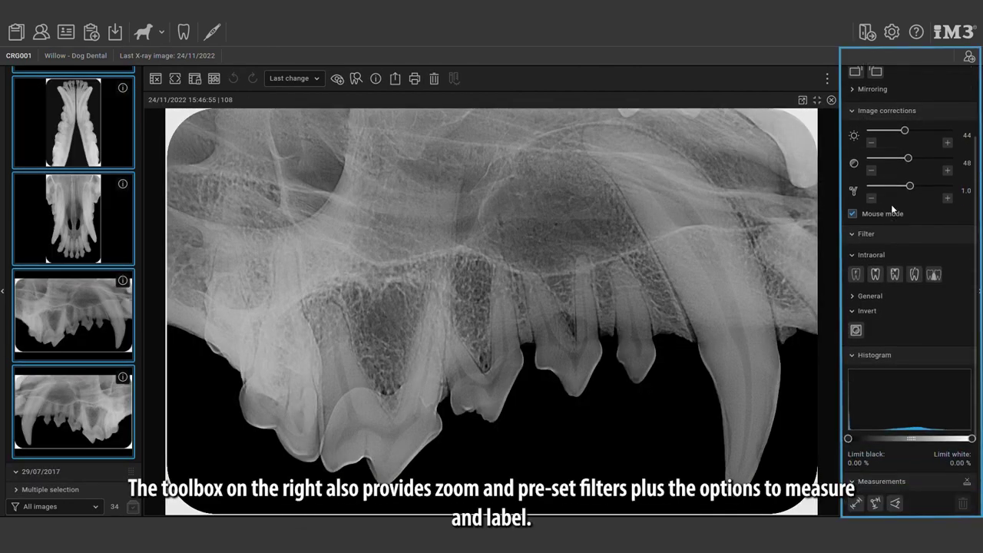
{"action": "scroll", "coordinate": [893, 188], "scroll_direction": "down", "scroll_amount": 2}
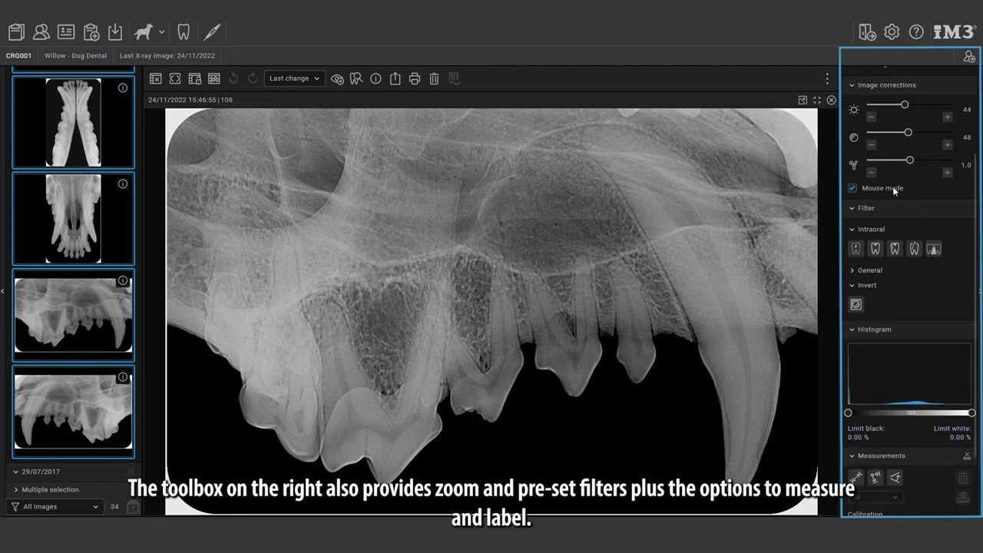
{"action": "left_click", "coordinate": [850, 186]}
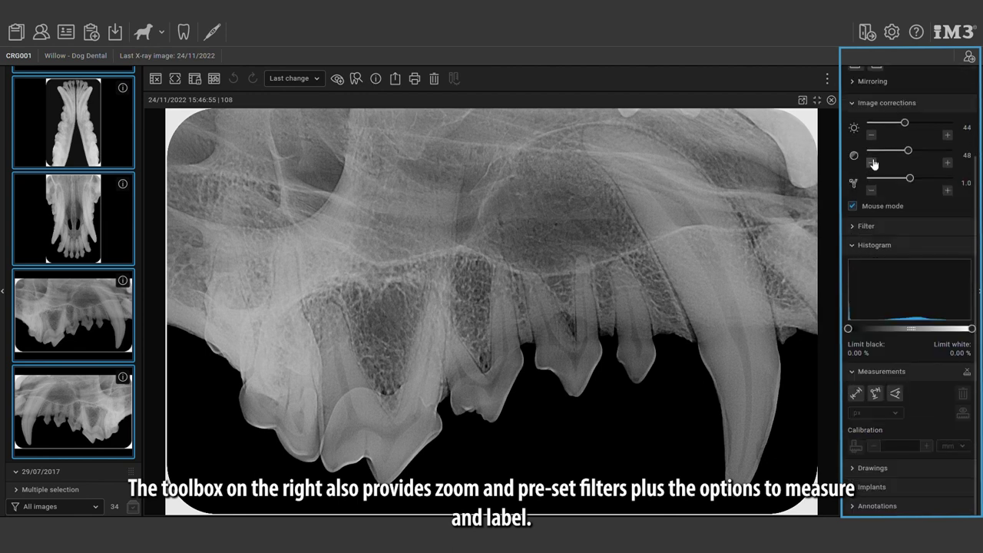
{"action": "left_click", "coordinate": [858, 228]}
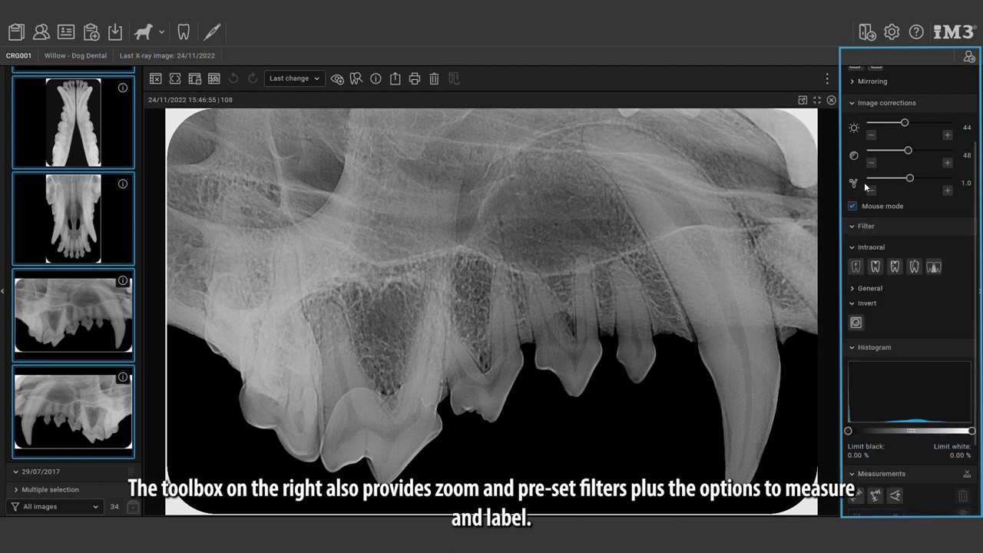
{"action": "scroll", "coordinate": [866, 181], "scroll_direction": "down", "scroll_amount": 3}
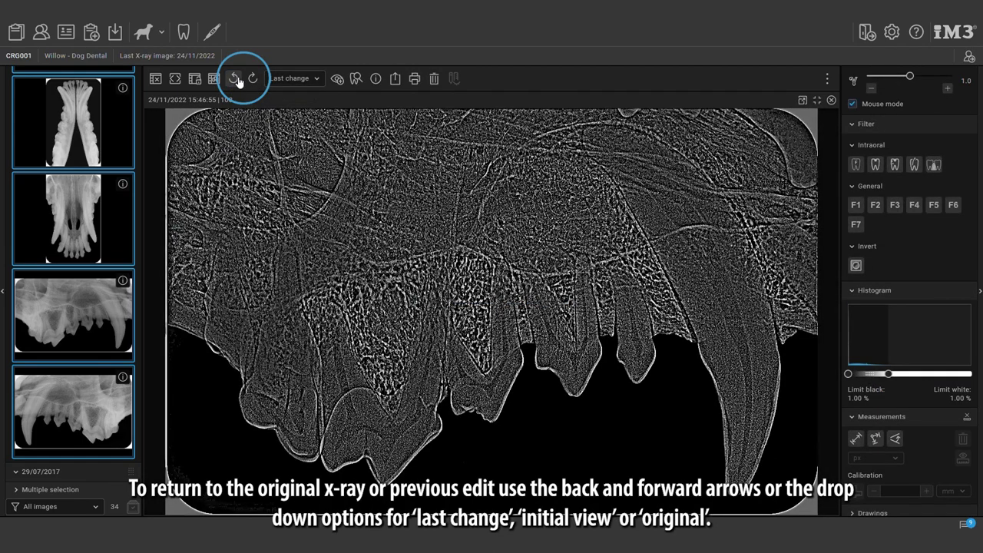
{"action": "left_click", "coordinate": [236, 81]}
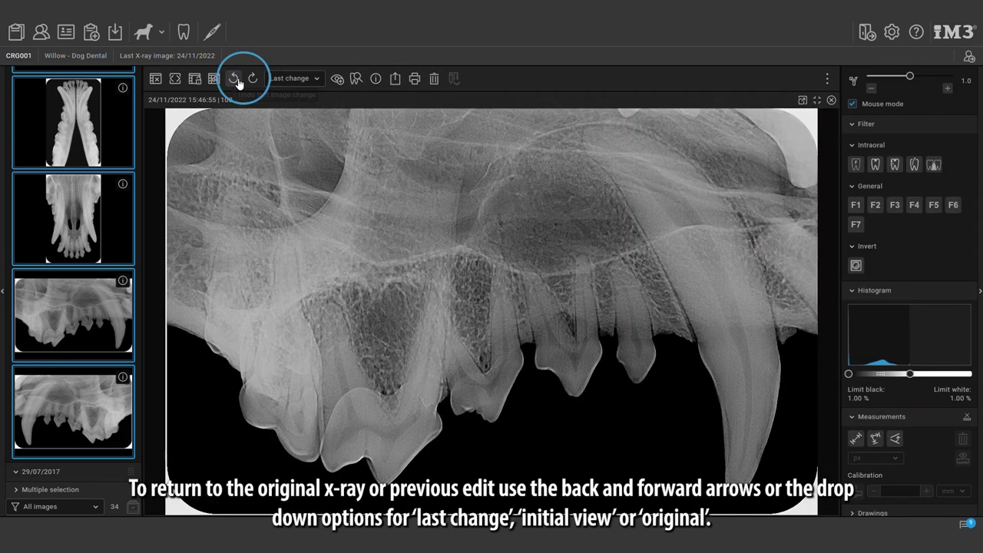
{"action": "left_click", "coordinate": [238, 82]}
{"action": "left_click", "coordinate": [238, 81]}
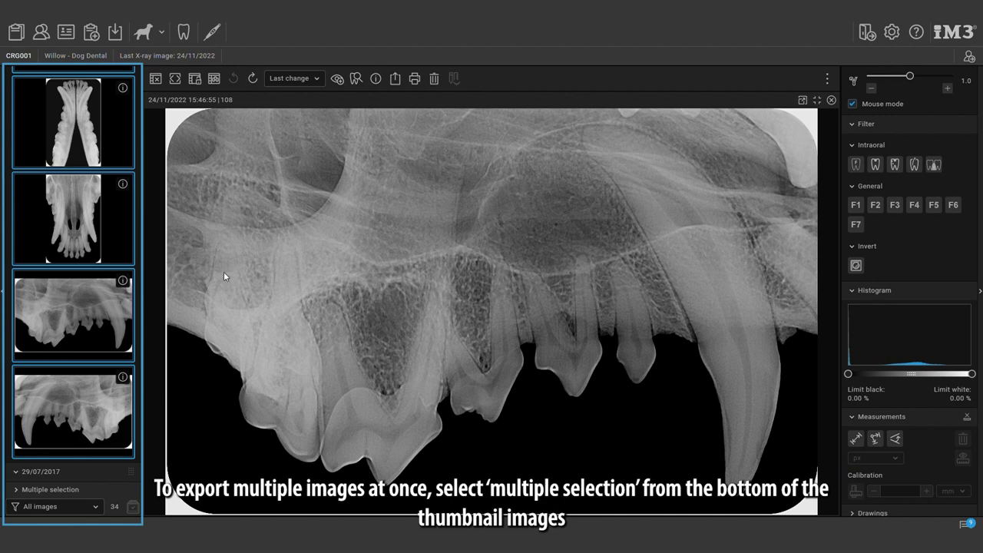
Enable multiple selection and select all 34 images, keeping the All images filter unchanged
{"action": "scroll", "coordinate": [115, 191], "scroll_direction": "down", "scroll_amount": 5}
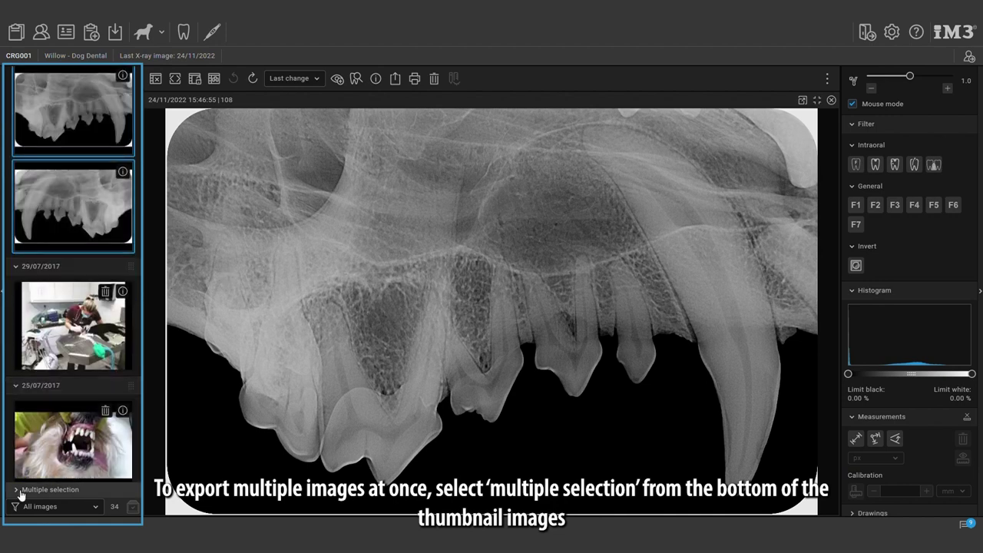
{"action": "left_click", "coordinate": [22, 490]}
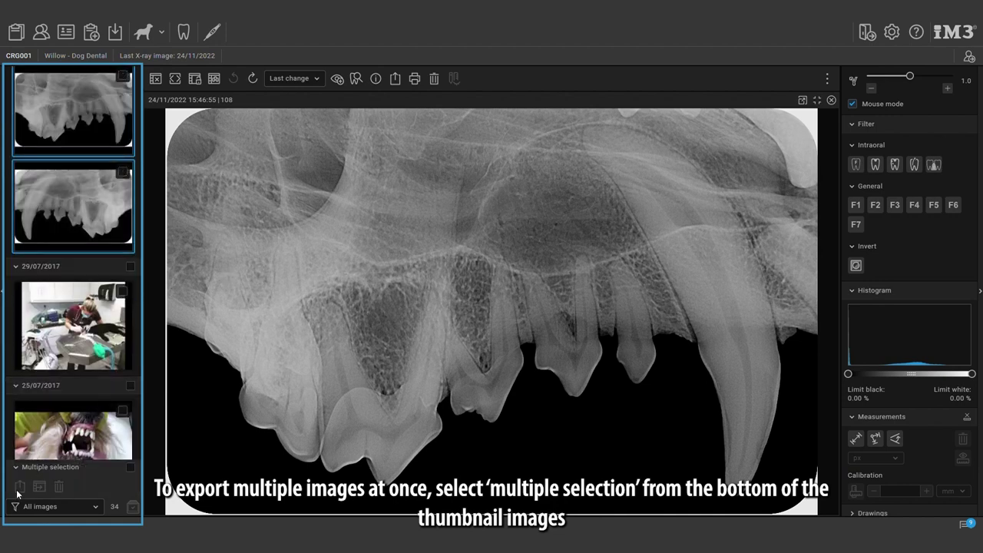
{"action": "left_click", "coordinate": [130, 468]}
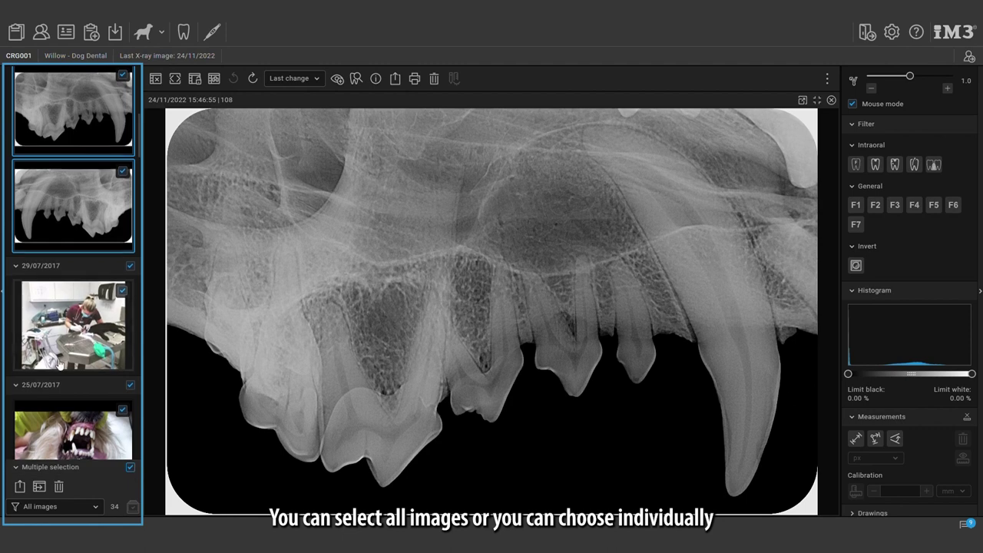
{"action": "scroll", "coordinate": [77, 331], "scroll_direction": "down", "scroll_amount": 3}
{"action": "left_click", "coordinate": [90, 507]}
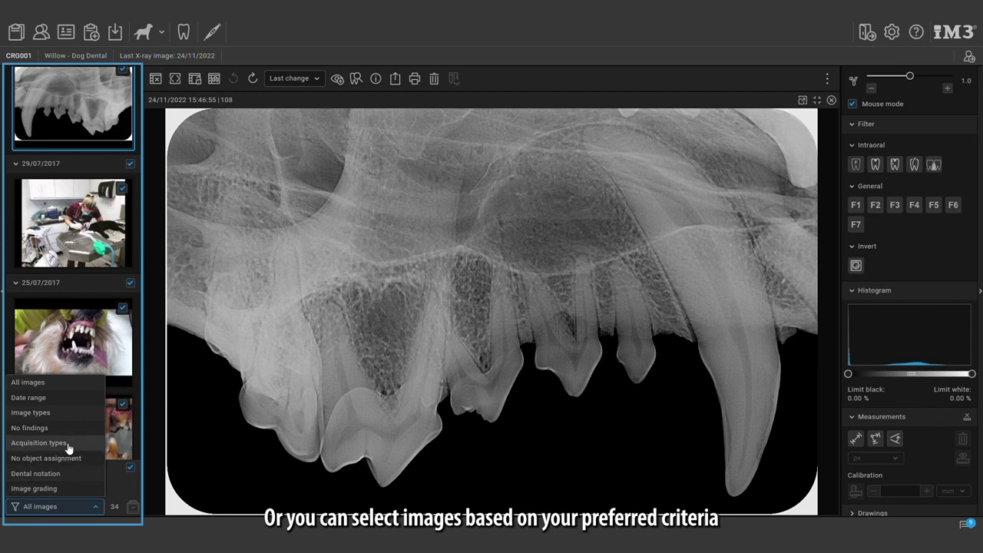
{"action": "left_click", "coordinate": [126, 483]}
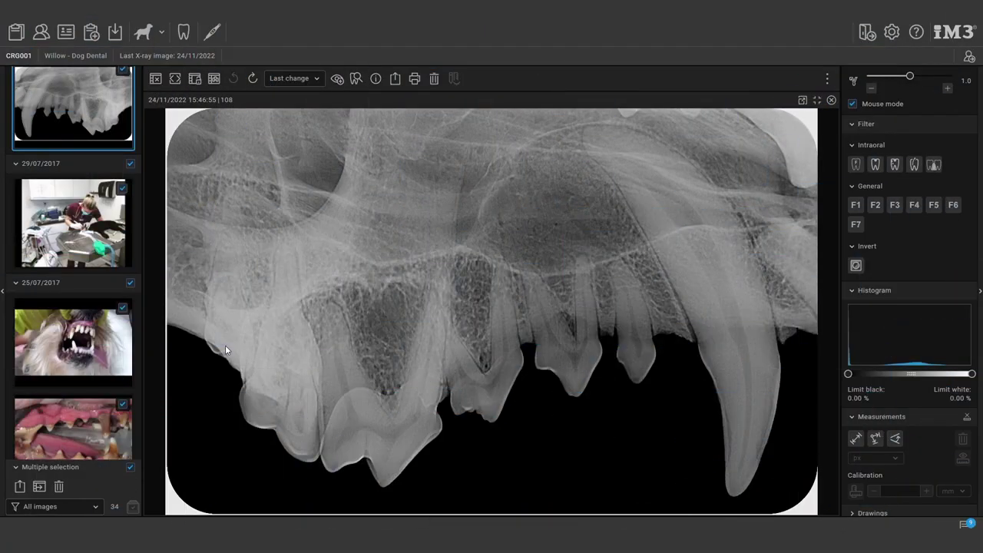
Log out the current dog patient using the icon at the top right
{"action": "left_click", "coordinate": [970, 57]}
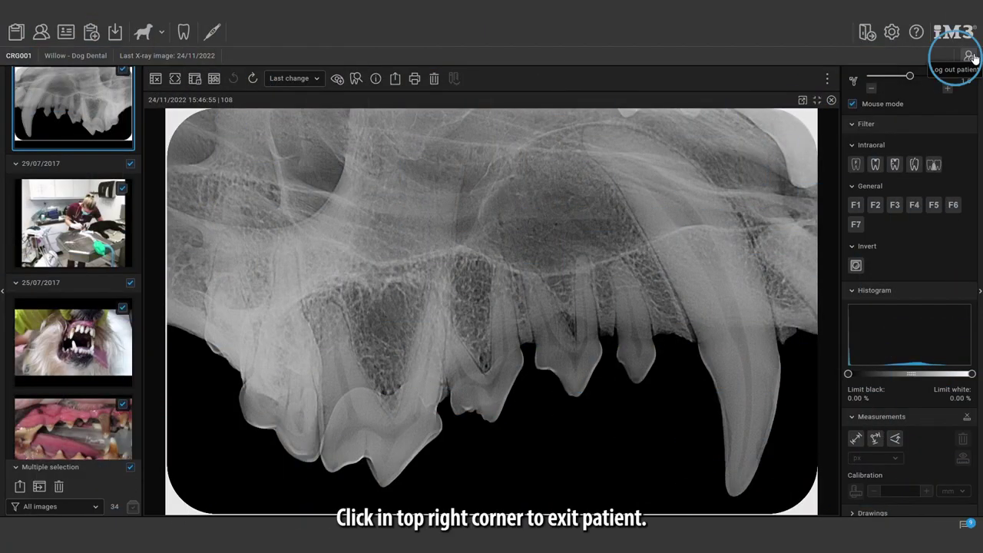